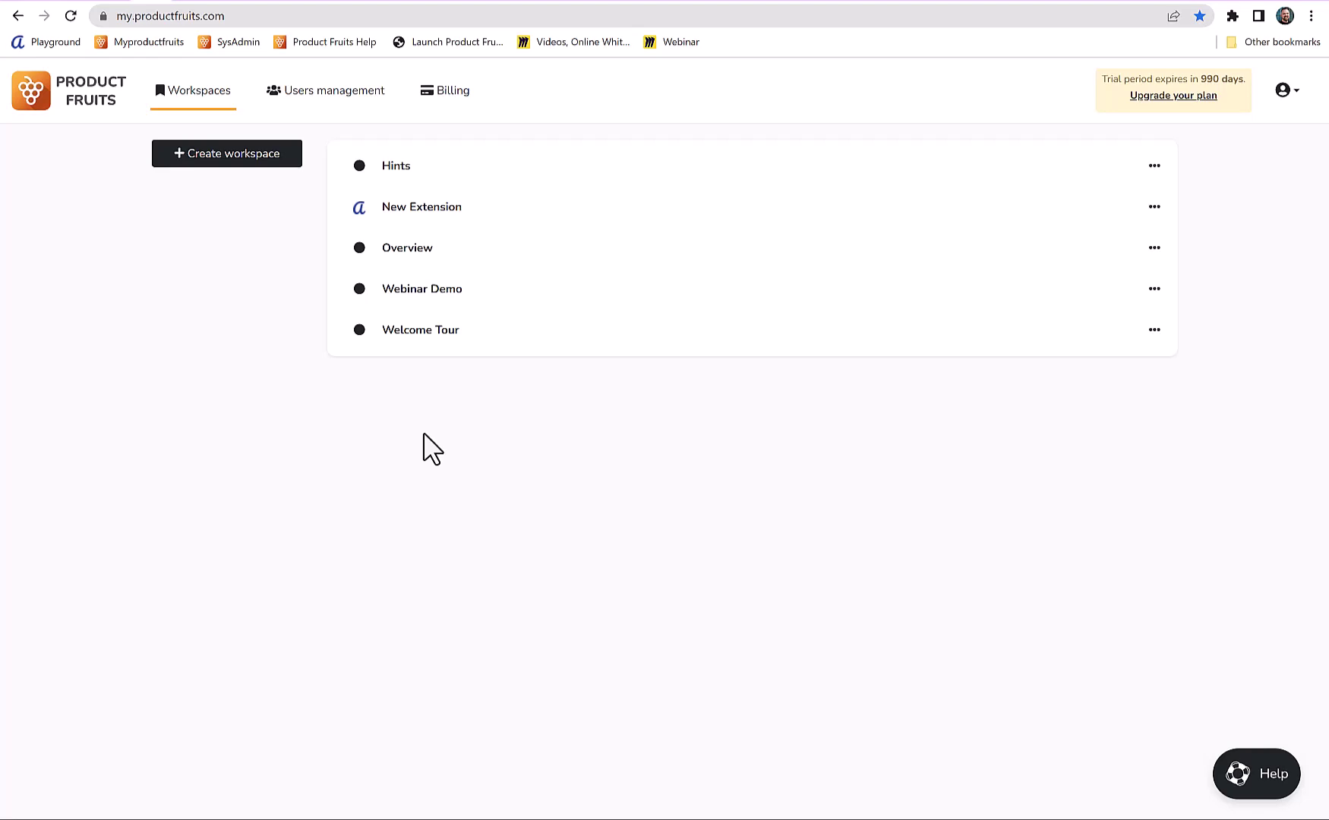
# Create the 'Workspace example' workspace, then a tour named 'First tour' inside it.
pyautogui.click(236, 149)
pyautogui.write('Workspace example')
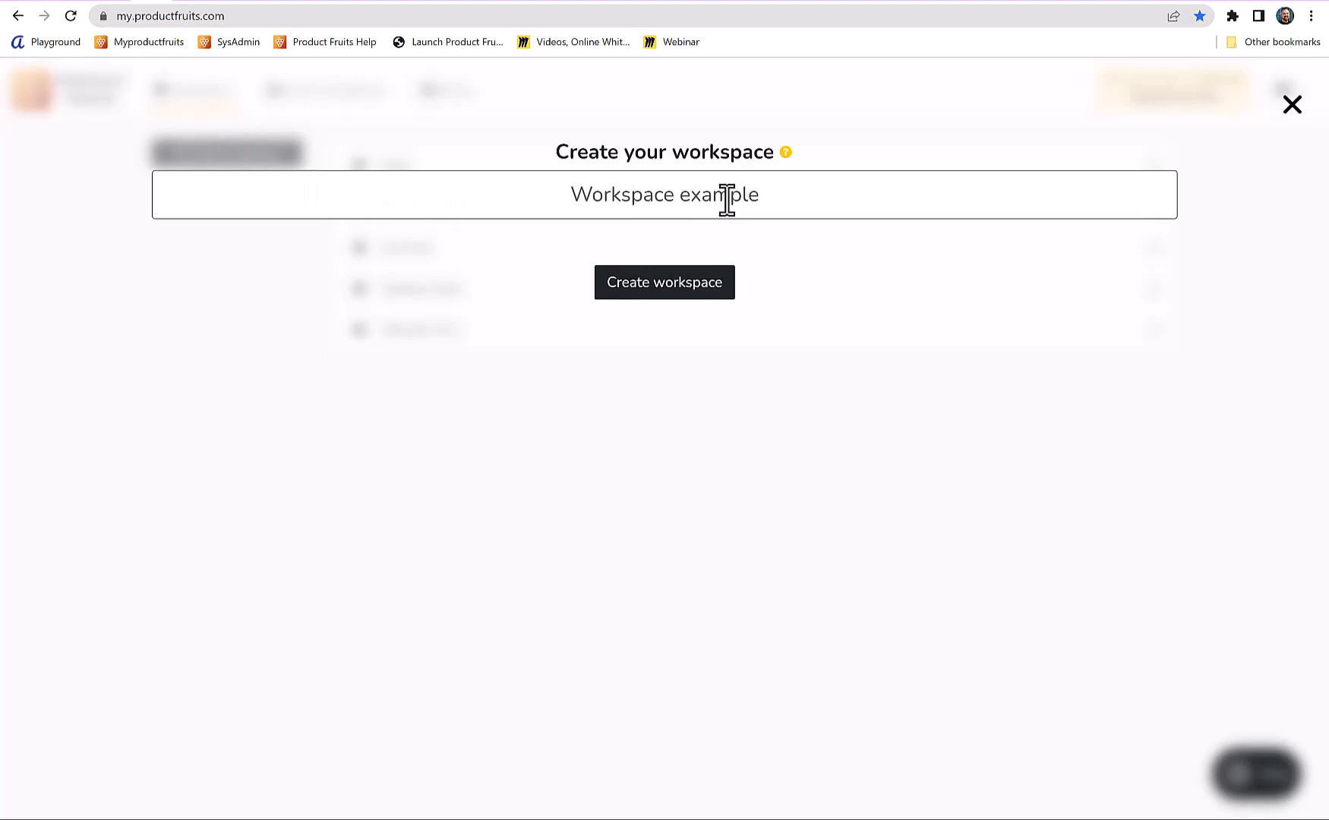
pyautogui.click(678, 289)
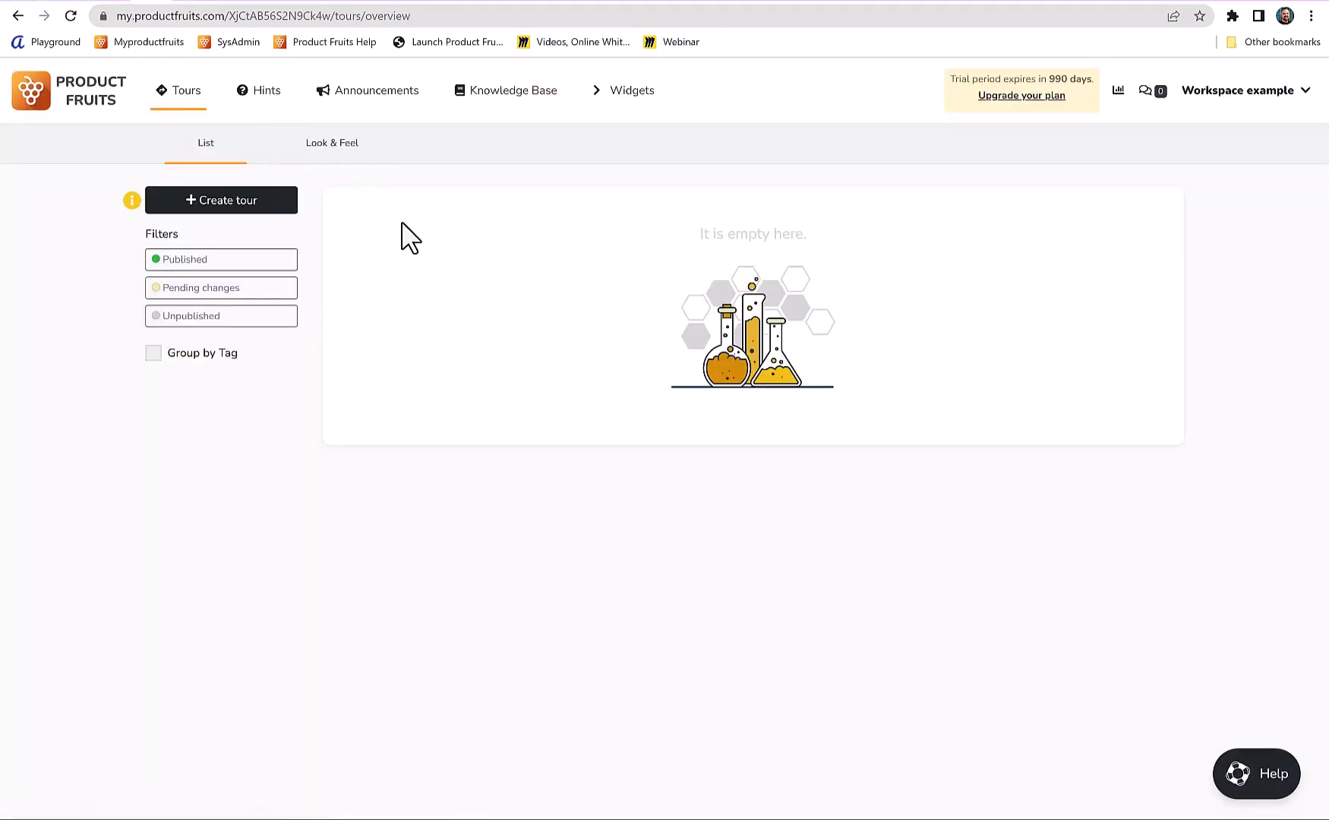
pyautogui.click(213, 203)
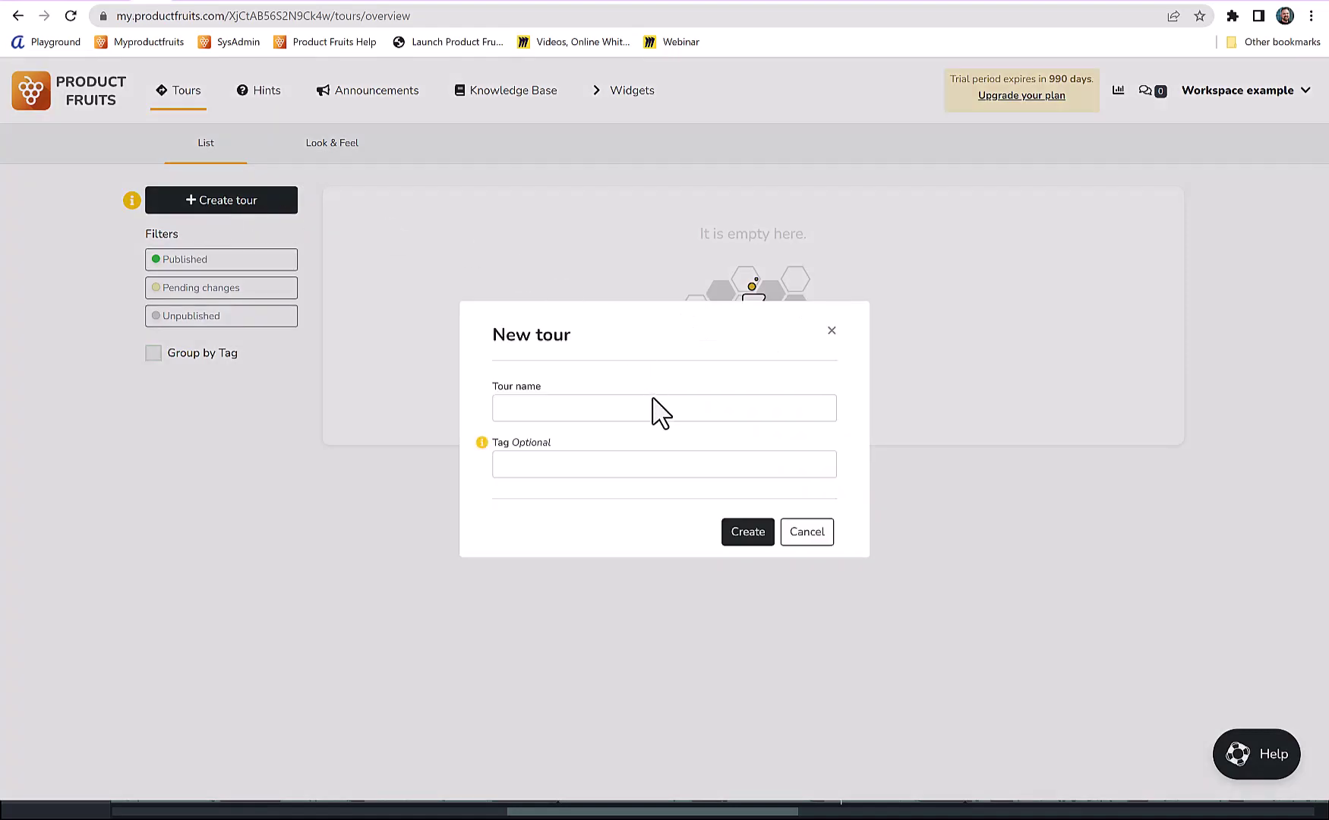
pyautogui.click(653, 405)
pyautogui.write('First tour')
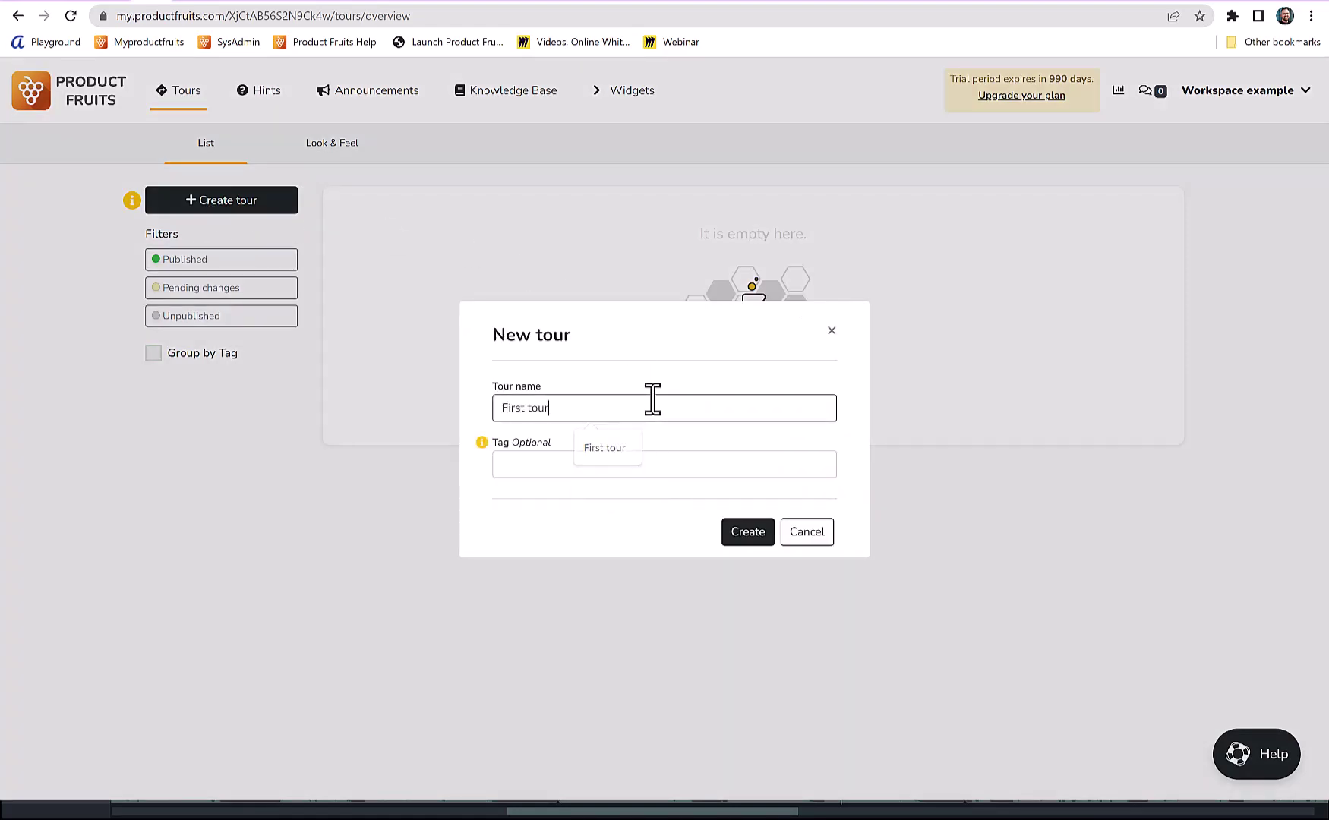
pyautogui.click(748, 533)
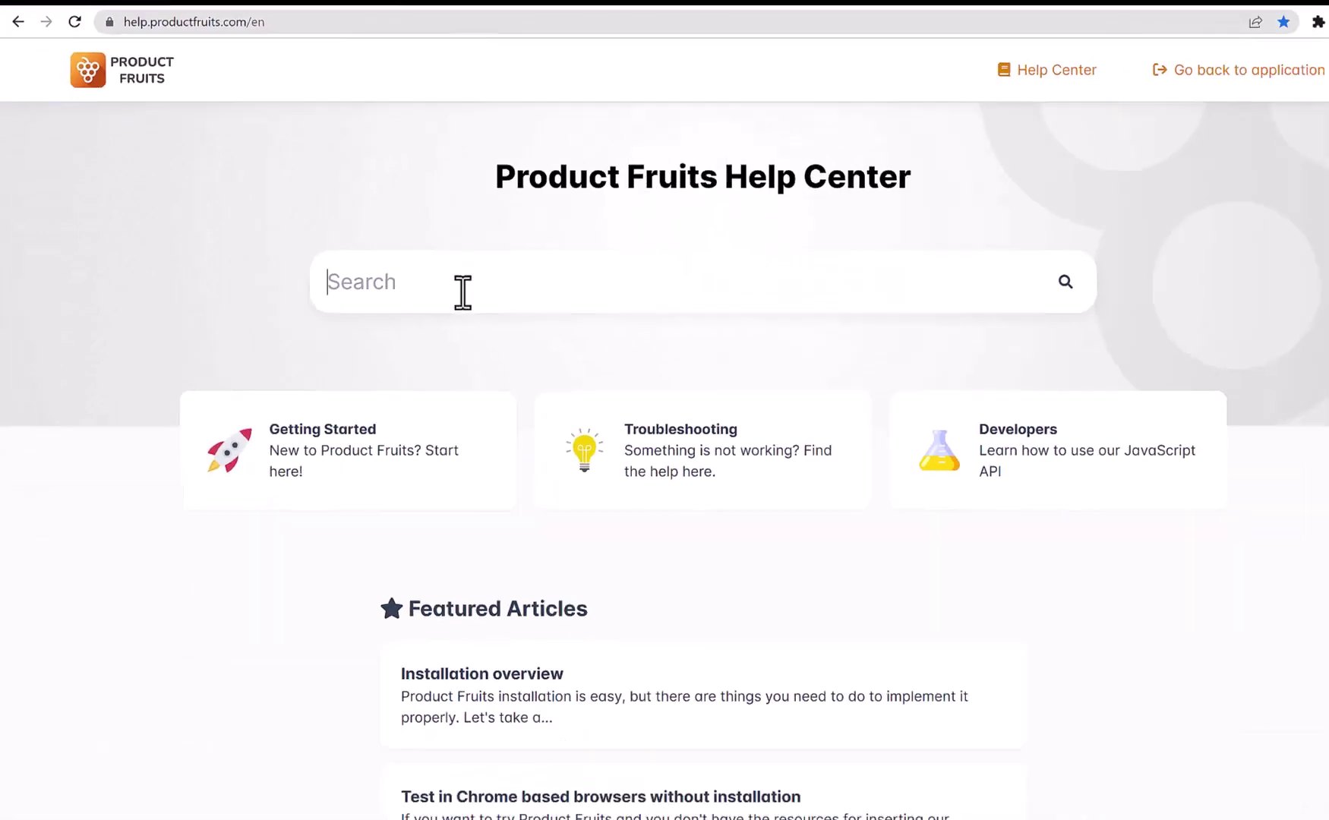
pyautogui.write('introduction')
# Open the Help Center 'Introduction' article and follow its 'Click here' editor install link.
pyautogui.press('Return')
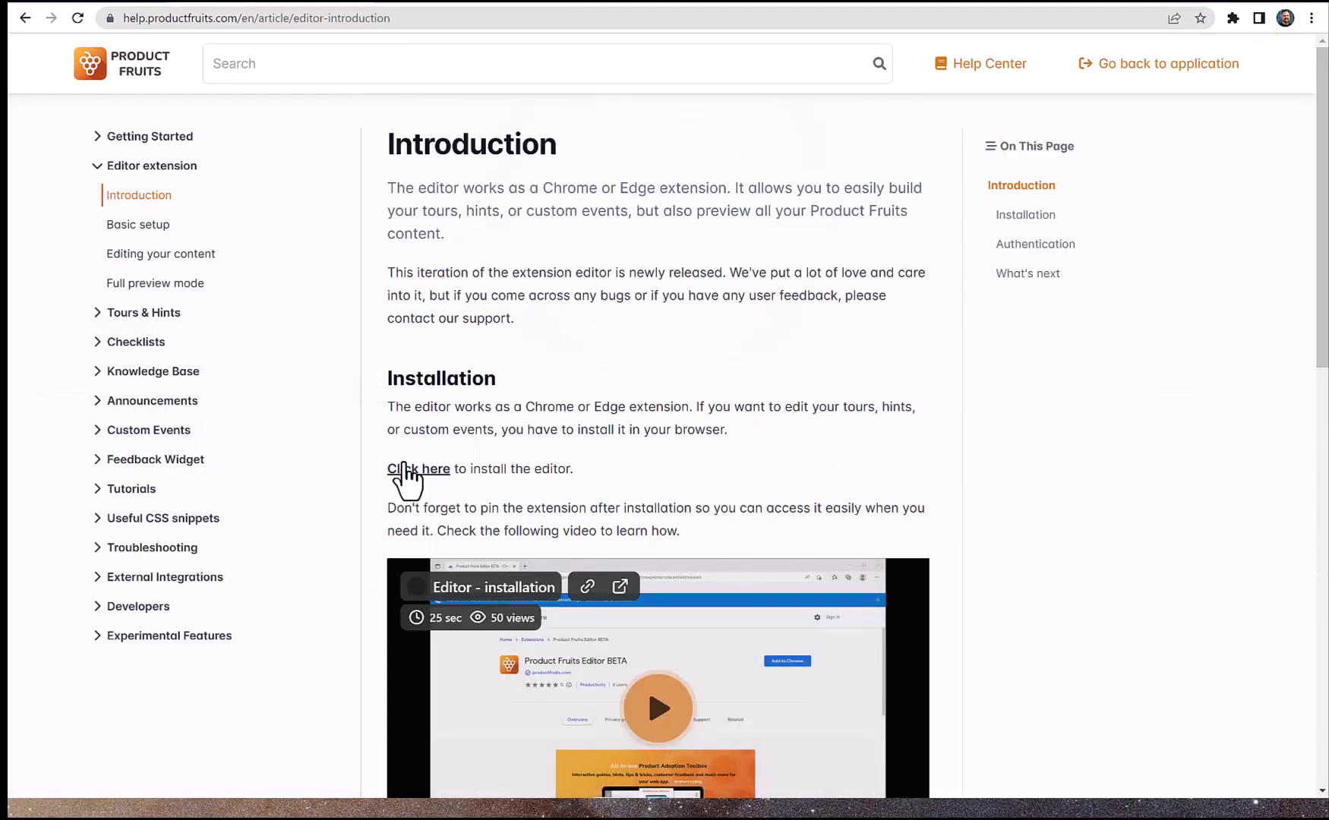
pyautogui.click(406, 471)
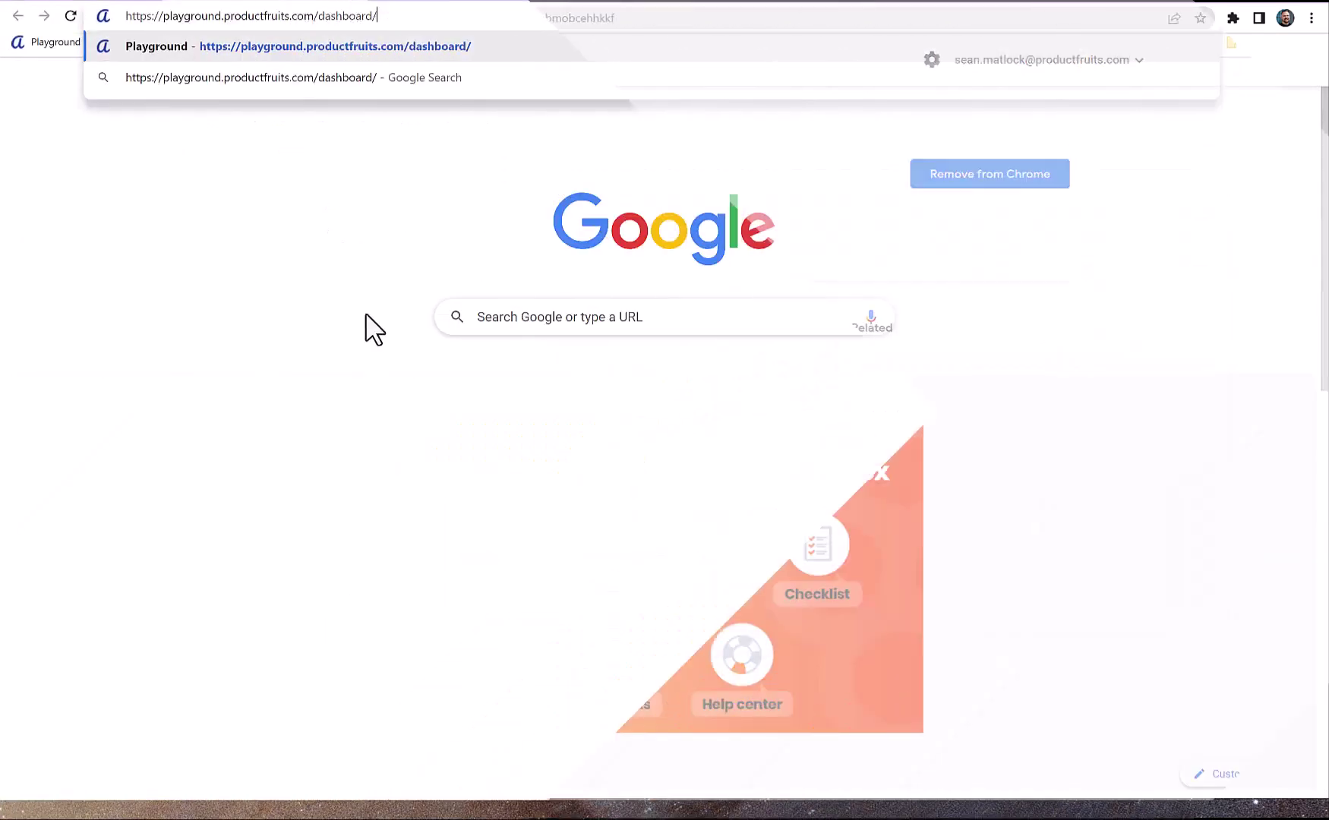
# Load the playground dashboard and enter Product Fruits Editor editing mode for Workspace example.
pyautogui.press('Return')
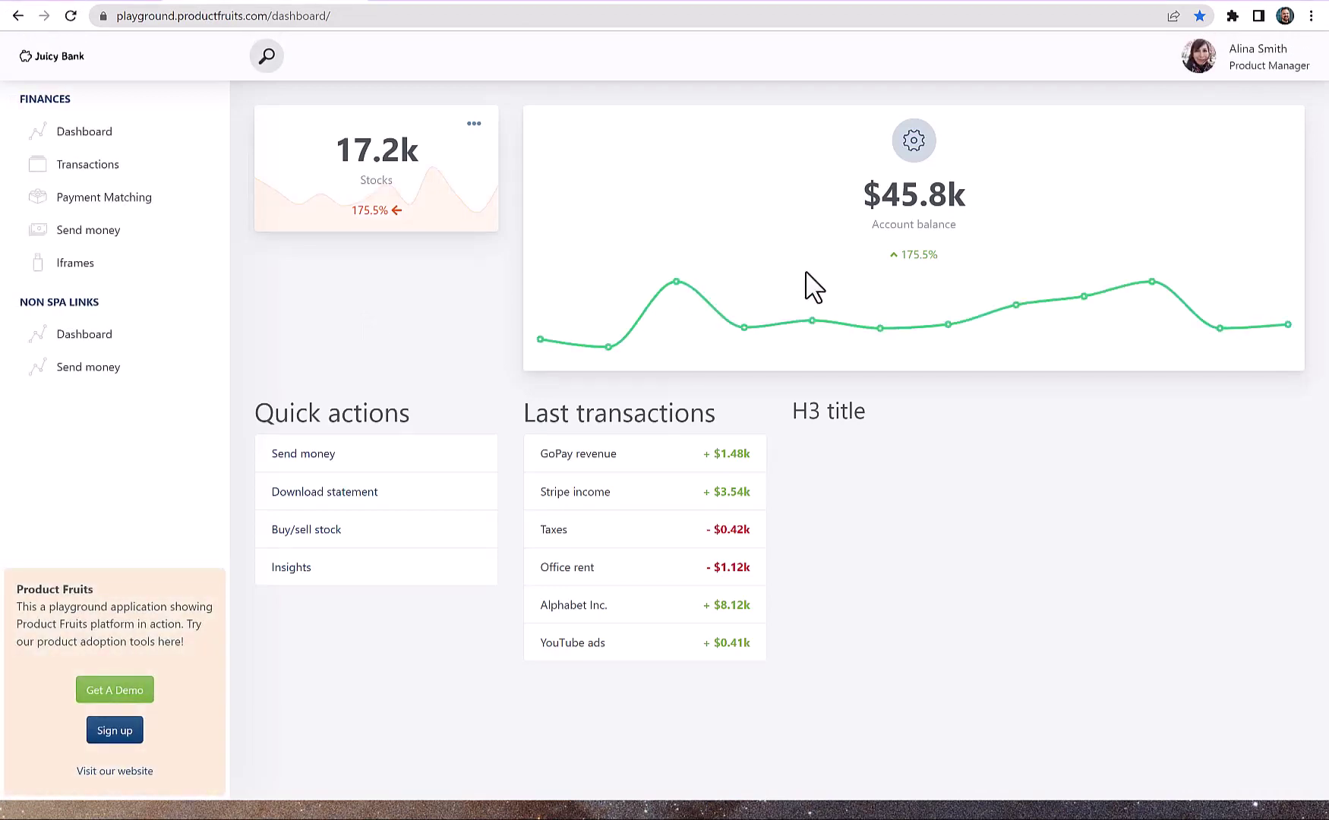
pyautogui.click(1233, 17)
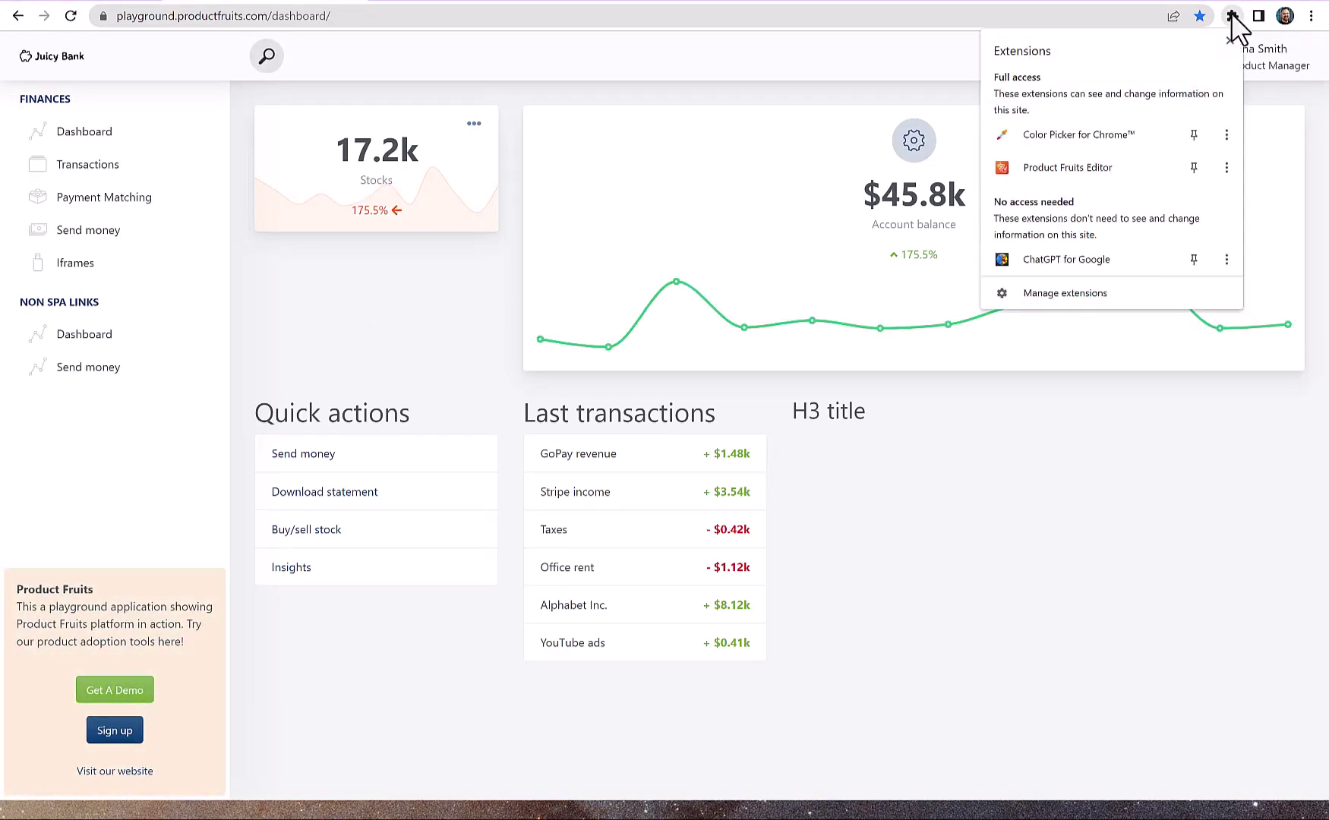
pyautogui.click(1139, 170)
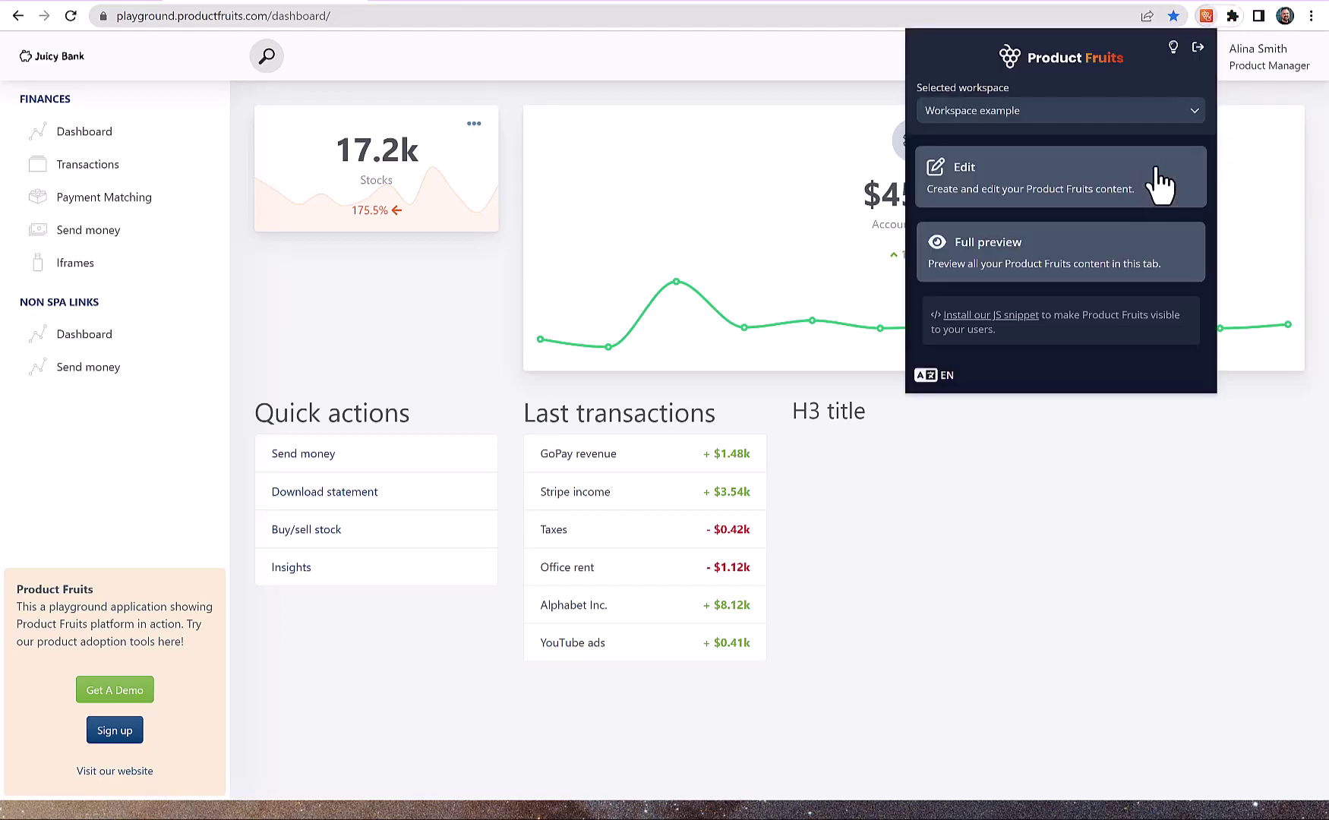
pyautogui.click(1163, 182)
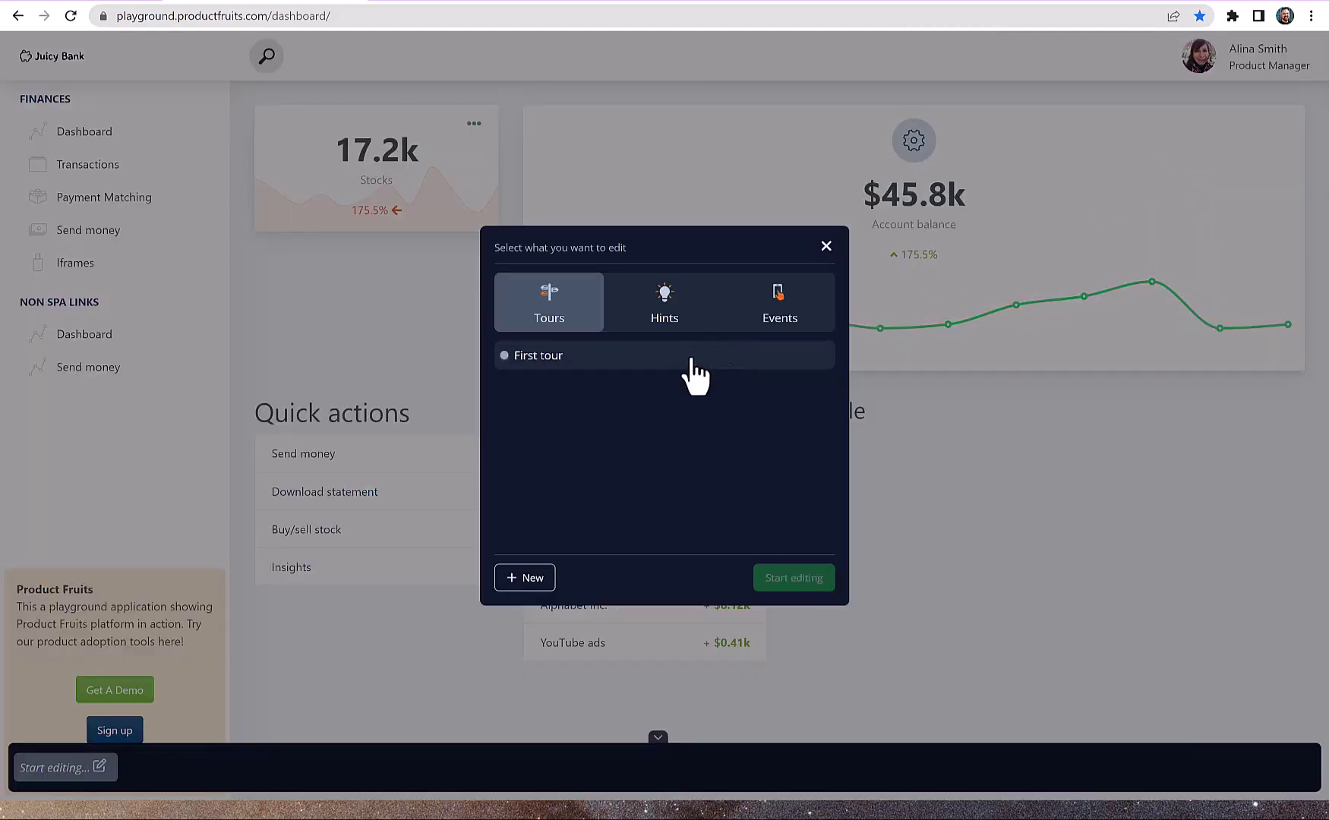
# Start editing First tour with a modal dialog first step reading "Edit your cards here.".
pyautogui.click(689, 360)
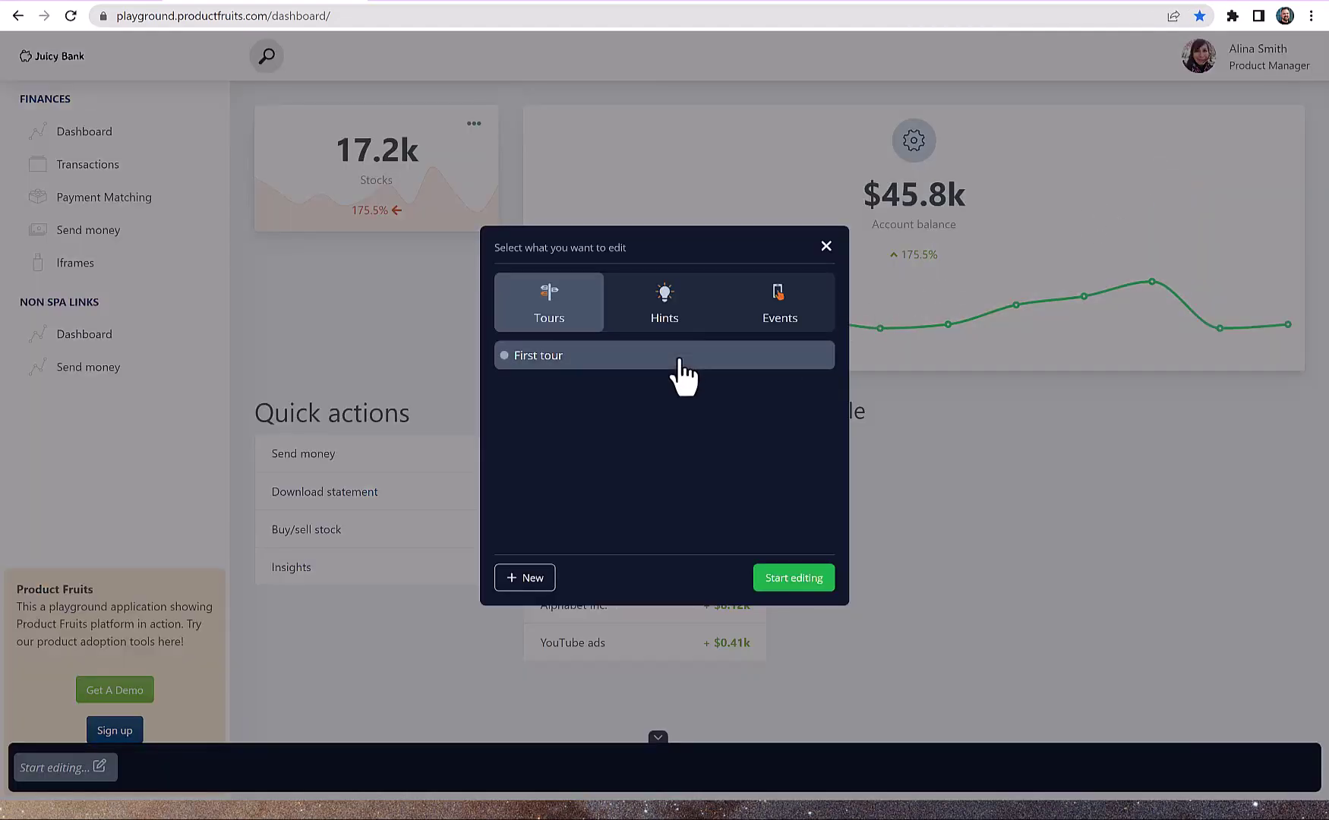
pyautogui.click(781, 585)
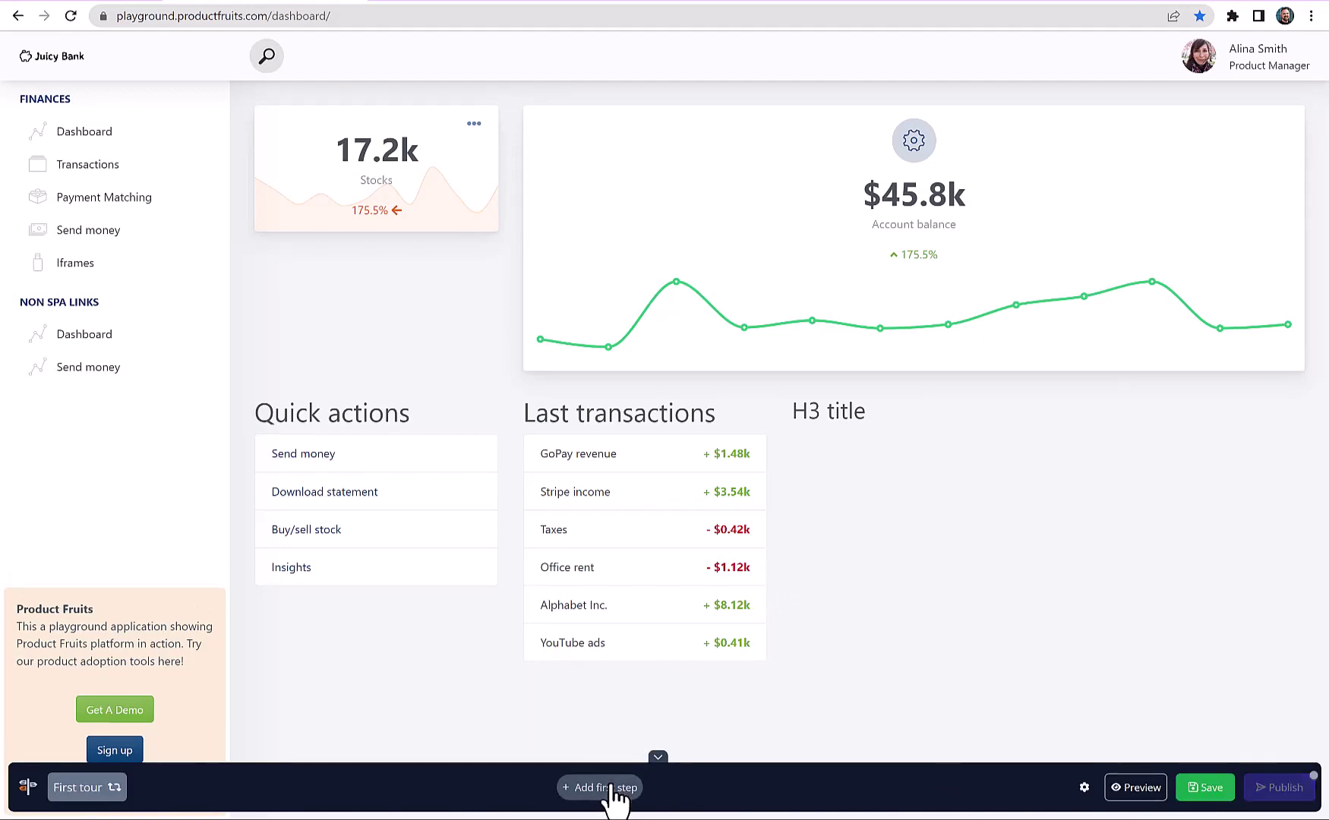
pyautogui.click(602, 787)
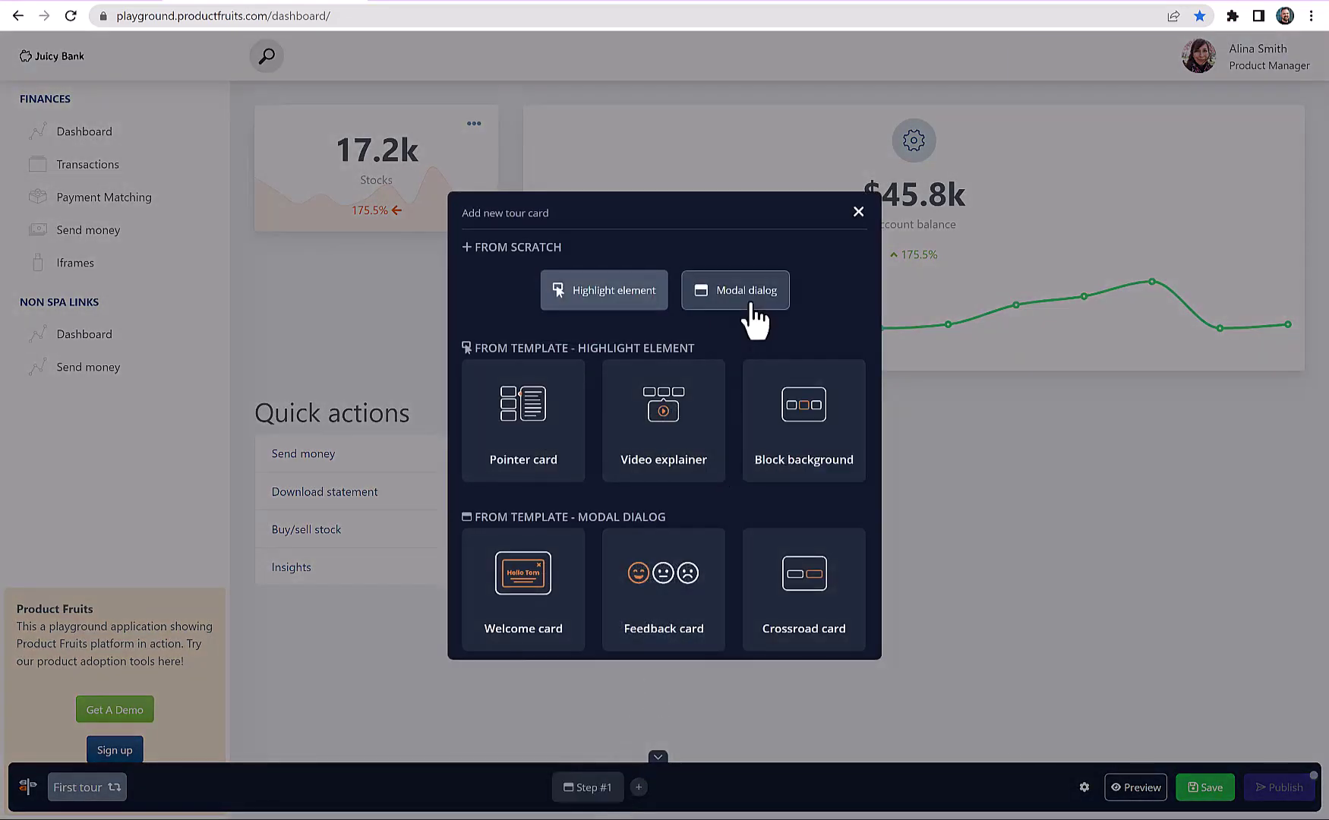
pyautogui.click(751, 290)
pyautogui.click(692, 273)
pyautogui.write('Edit your cards ')
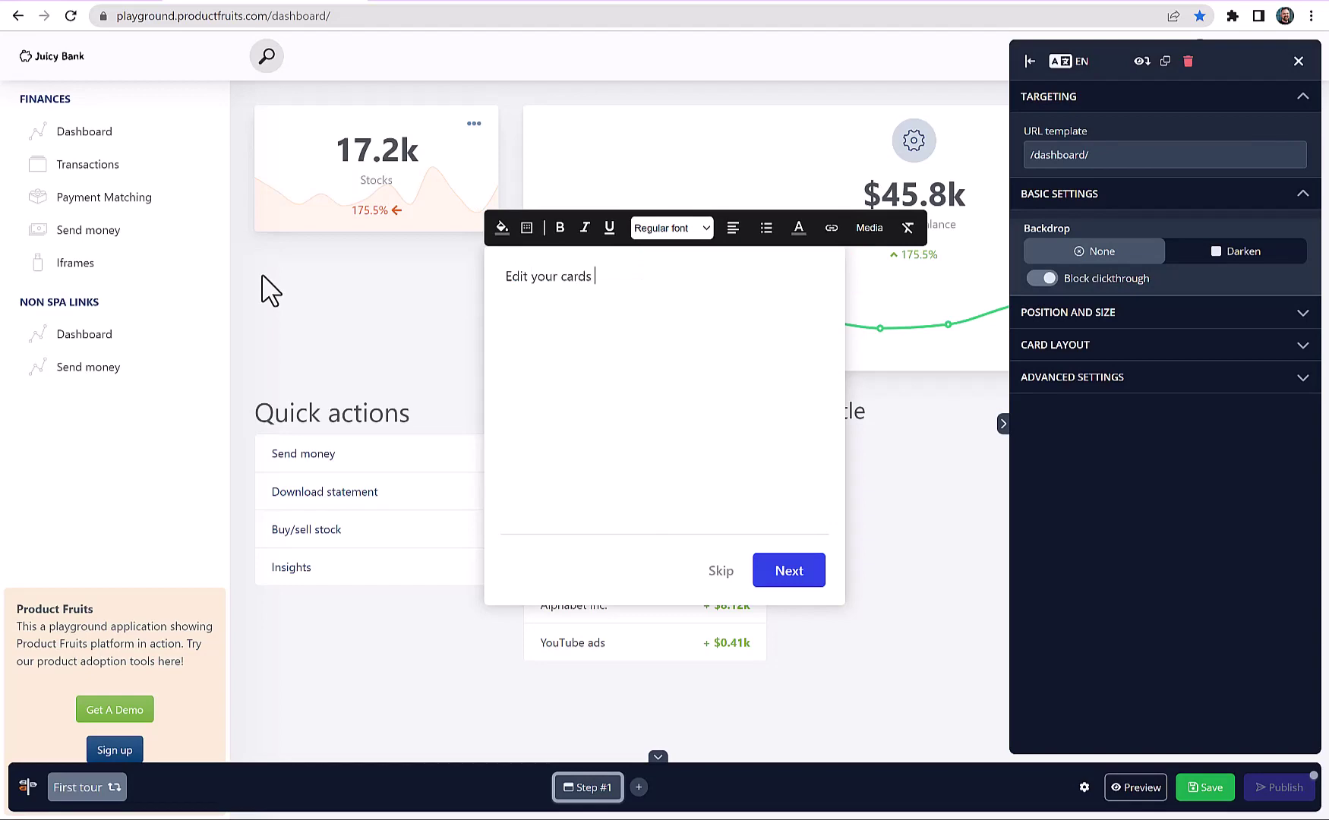
pyautogui.write('here.')
# Add a second step that highlights the Stocks card on the dashboard.
pyautogui.click(638, 787)
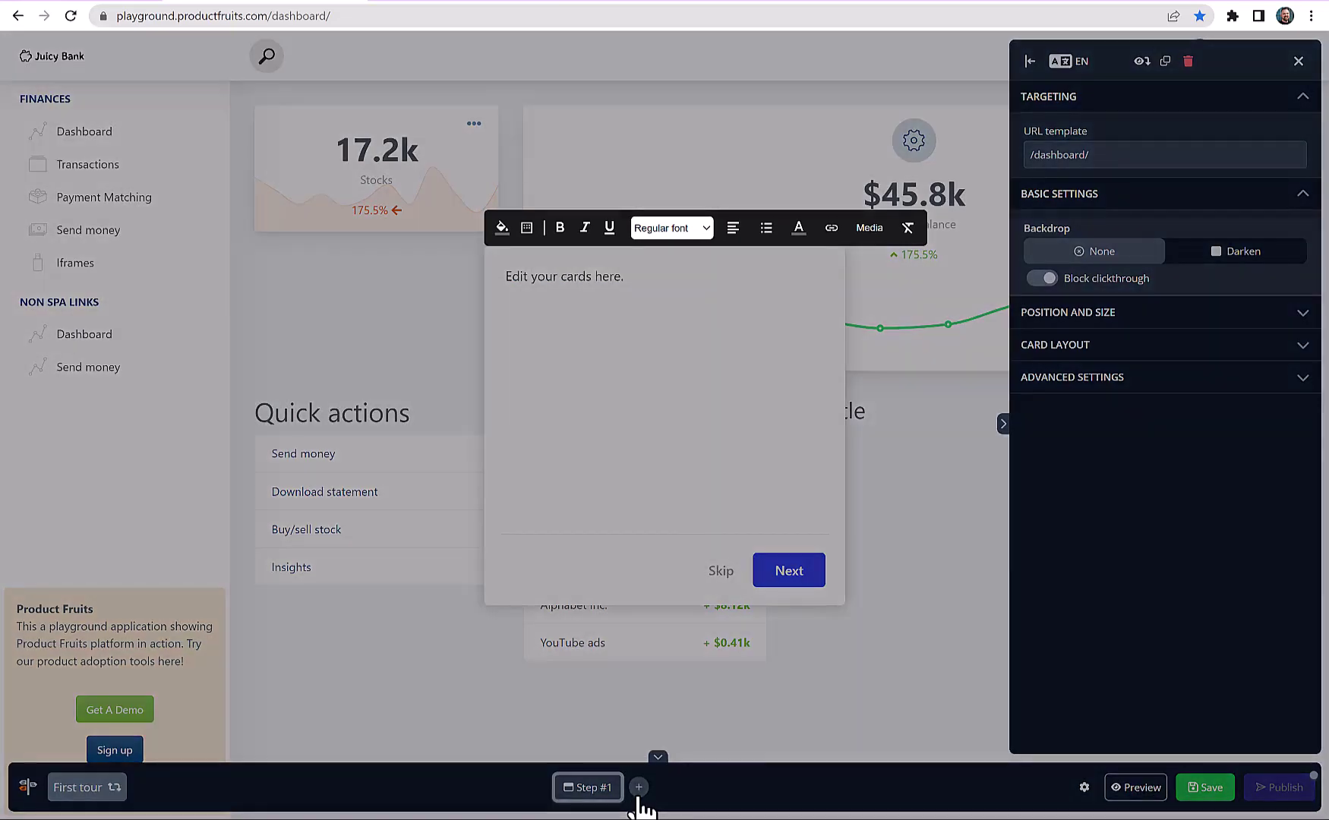
pyautogui.click(613, 292)
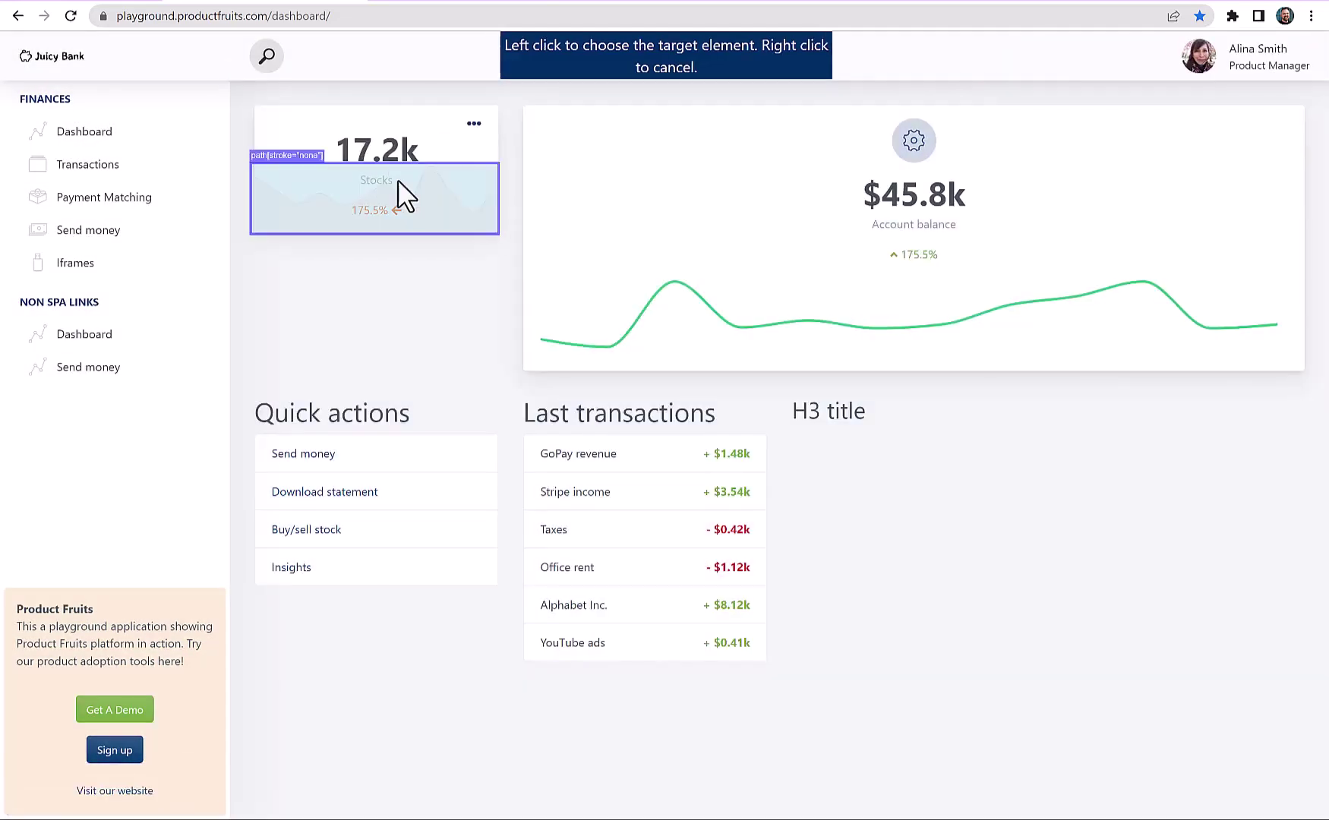
pyautogui.click(285, 142)
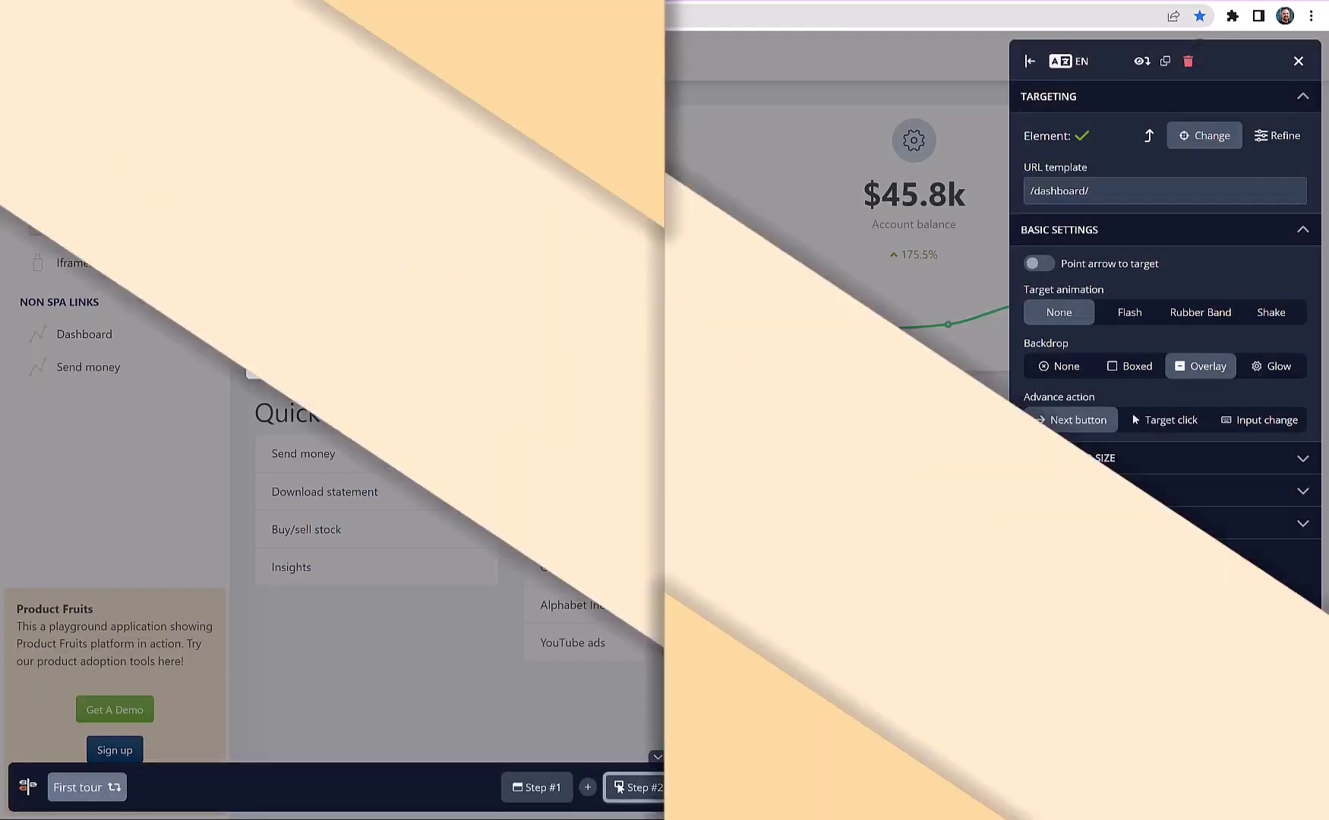